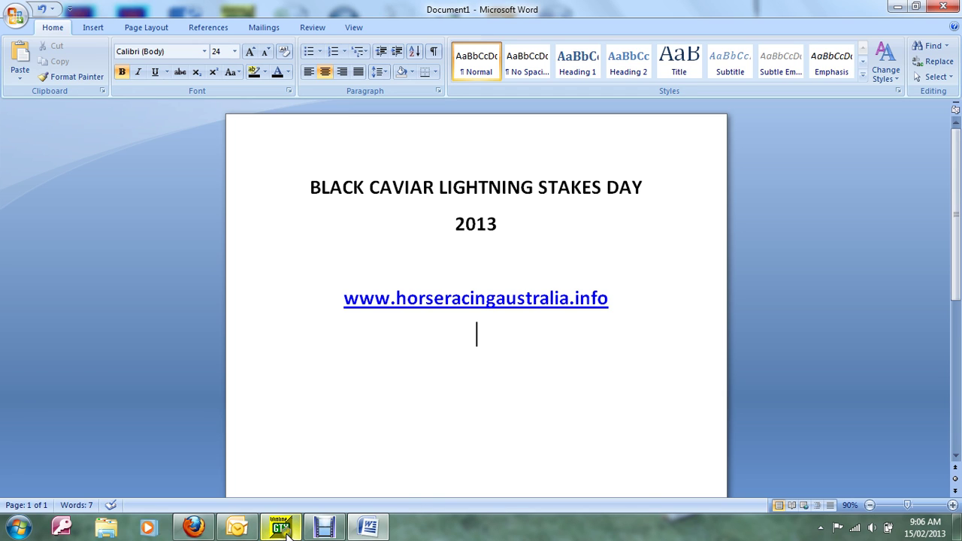
Step: Bring the GTX racing window with the Flemington Race 7 field in front of Word
mouse_move(284, 531)
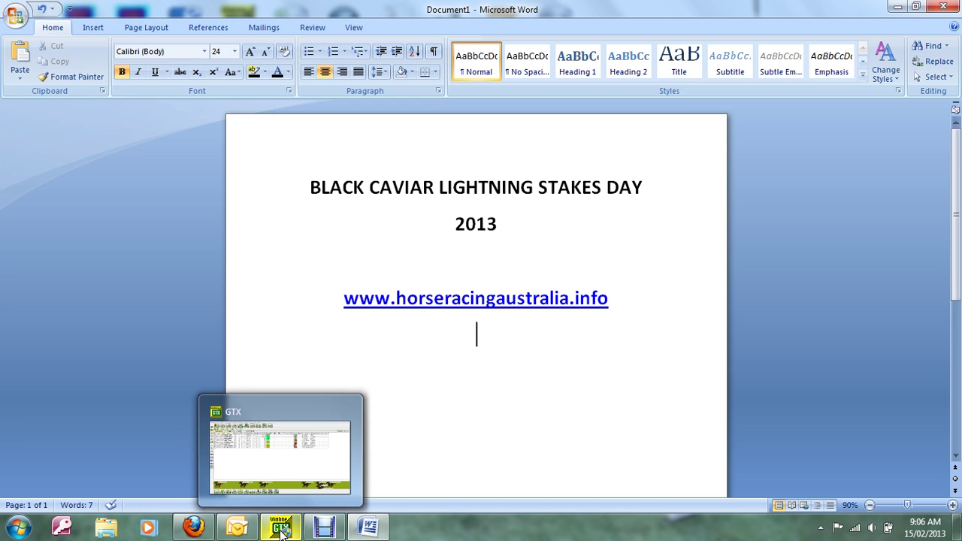
left_click(281, 530)
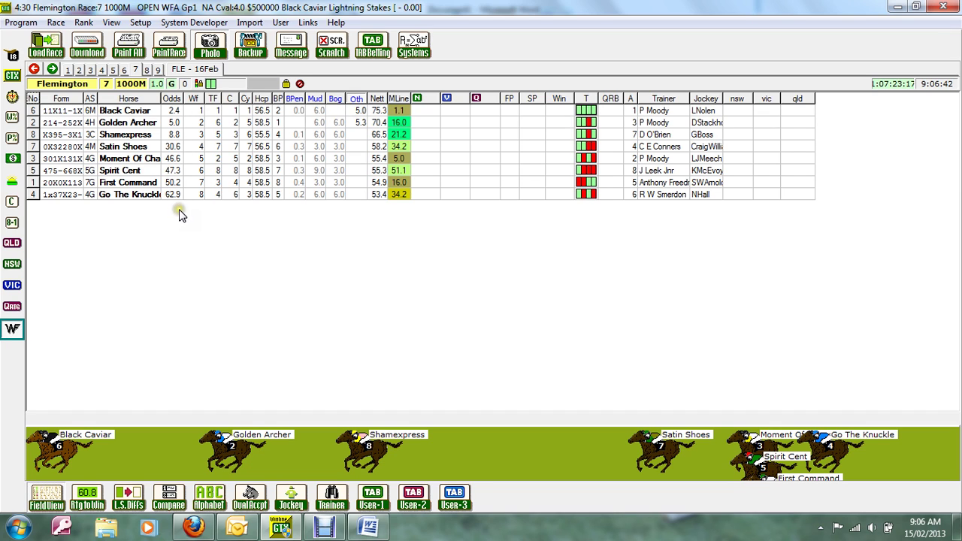
double_click(142, 110)
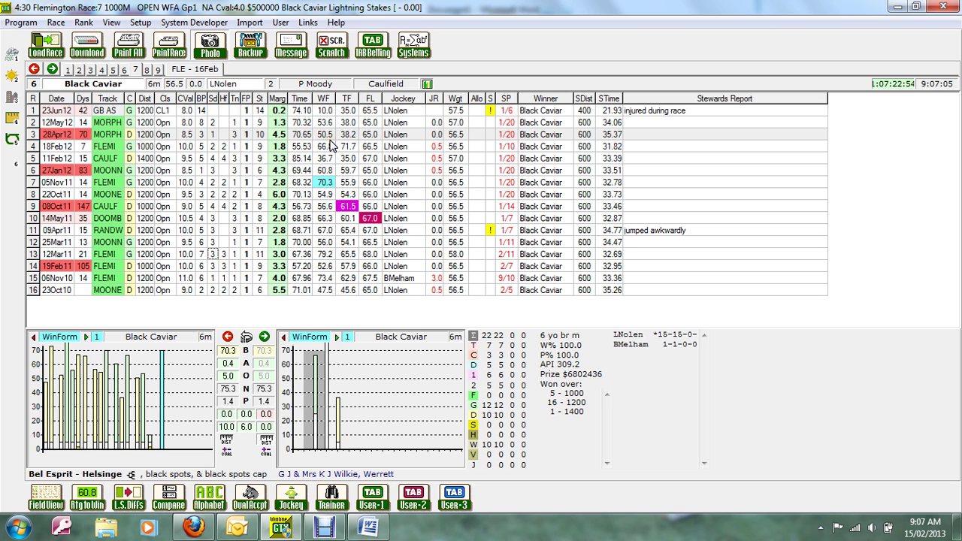
left_click(246, 339)
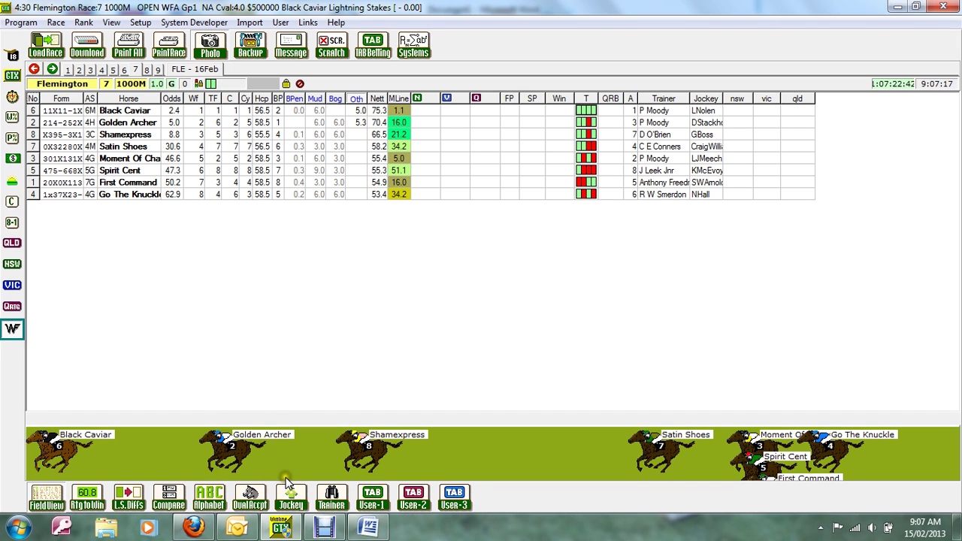
left_click(191, 529)
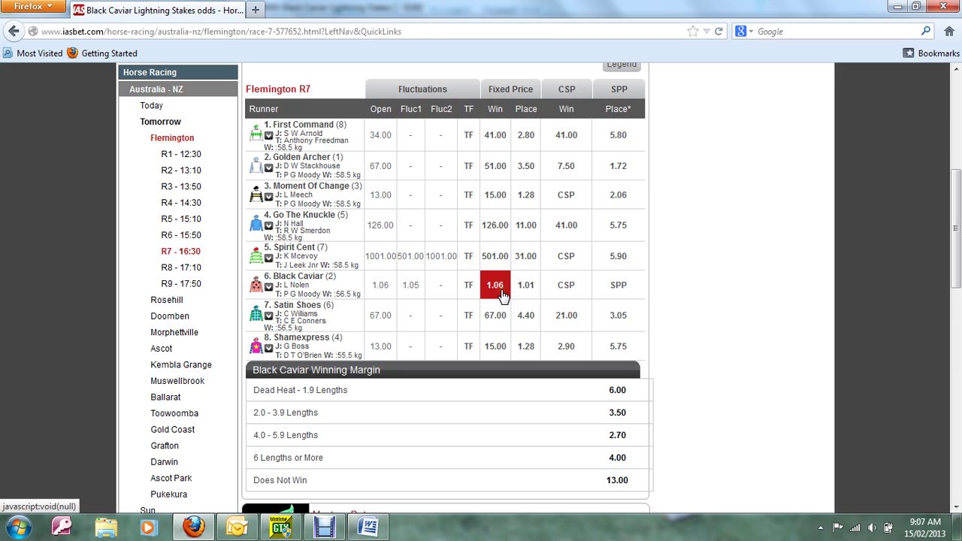
left_click(526, 293)
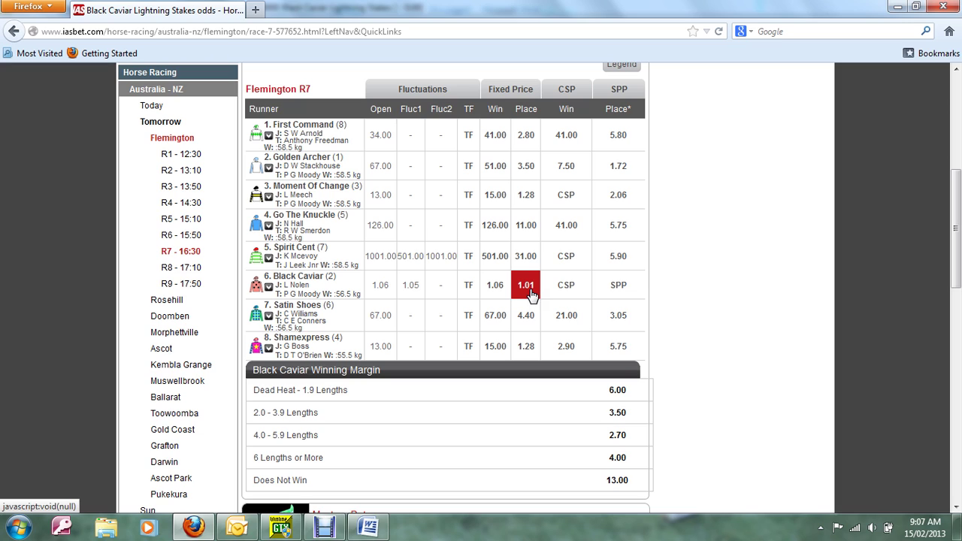
left_click(522, 287)
left_click(508, 282)
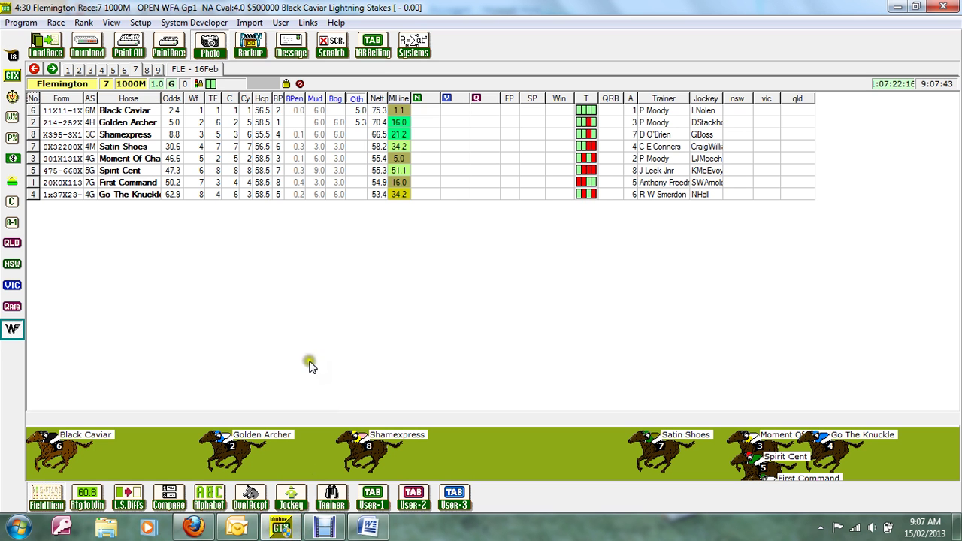
left_click(280, 528)
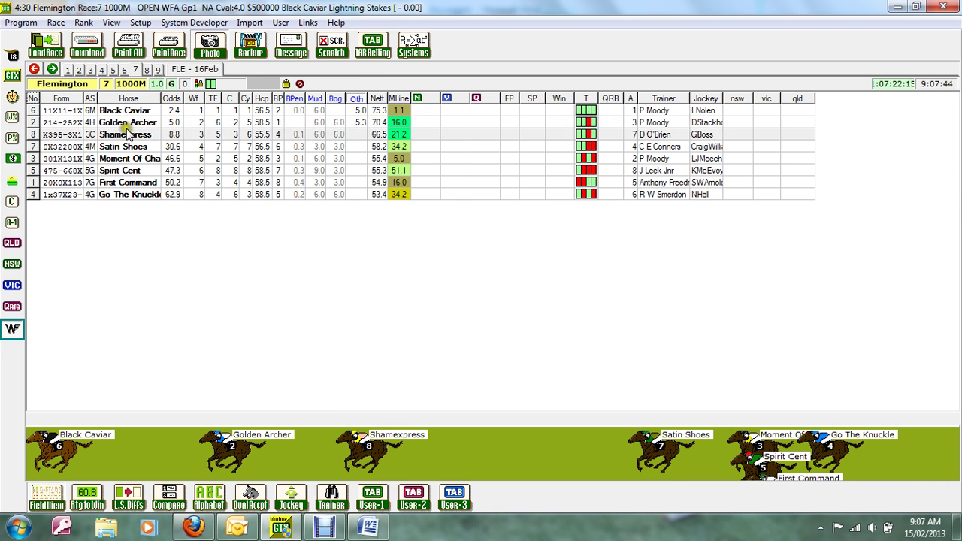
double_click(128, 123)
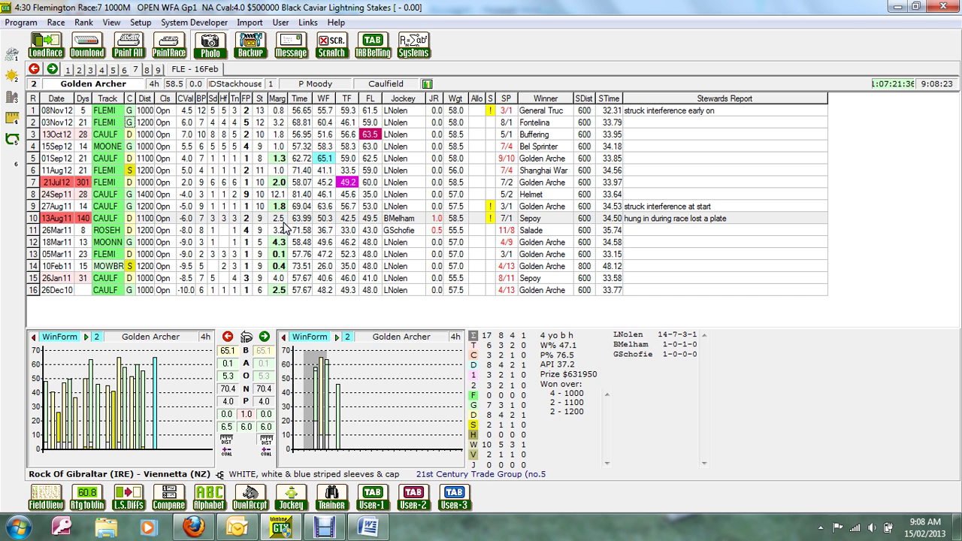
left_click(246, 338)
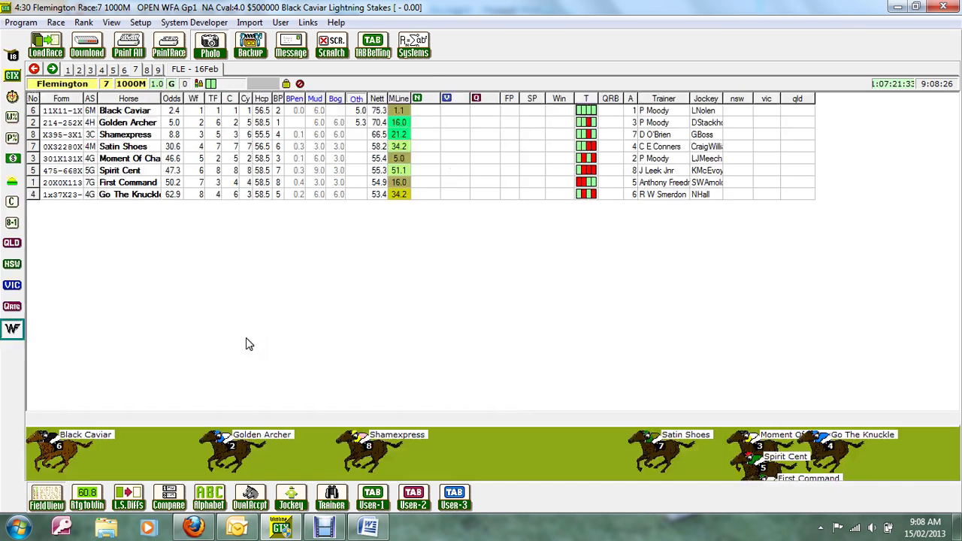
left_click(193, 528)
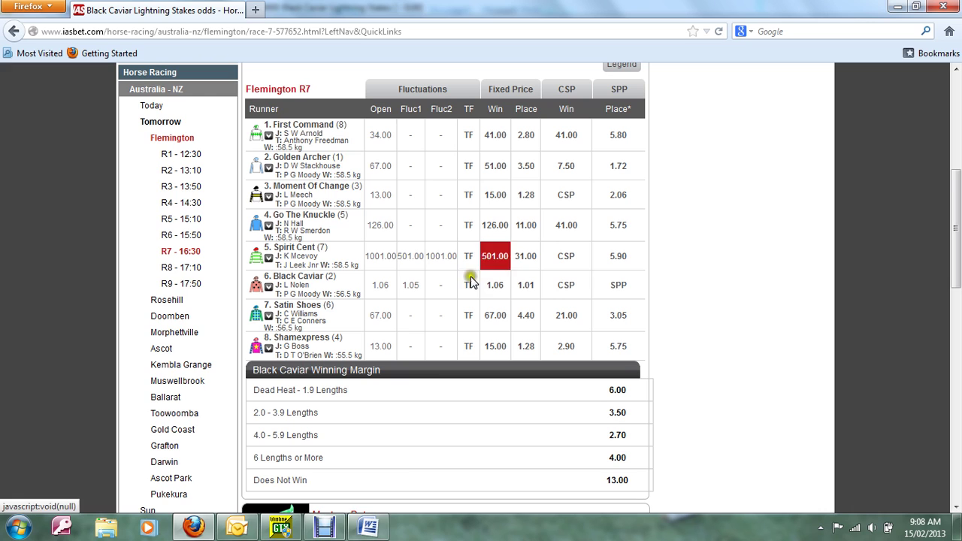
Step: Back in GTX, view Golden Archer's form history, then return to the Race 7 field list
left_click(288, 530)
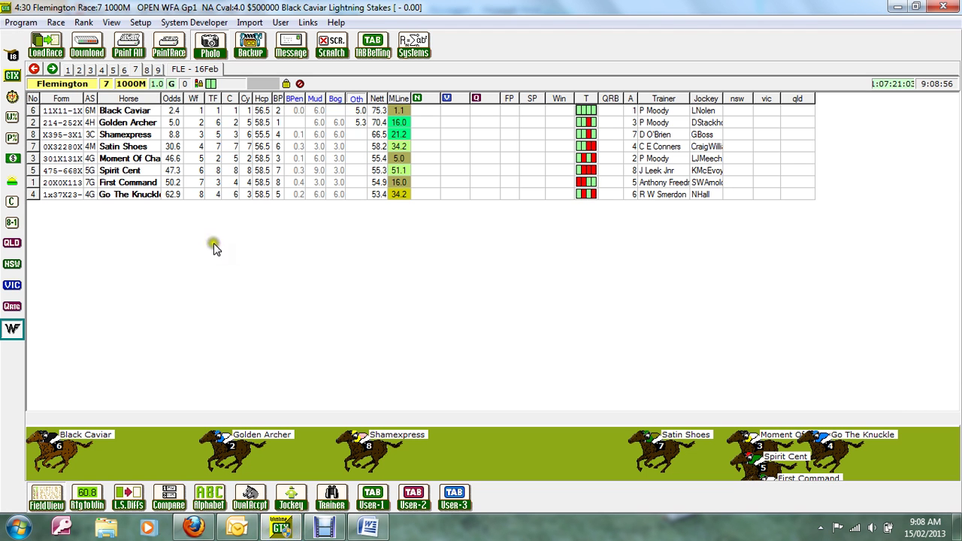
double_click(105, 122)
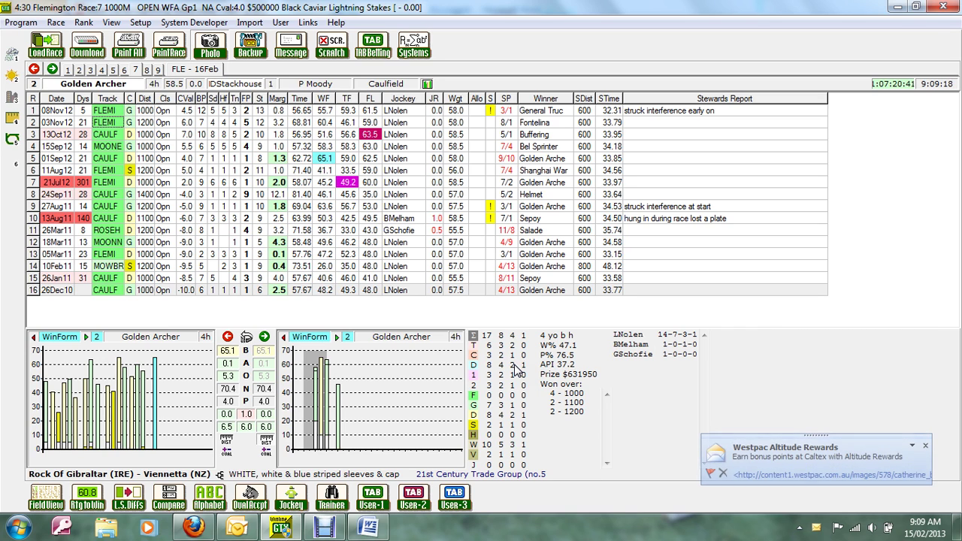
left_click(246, 337)
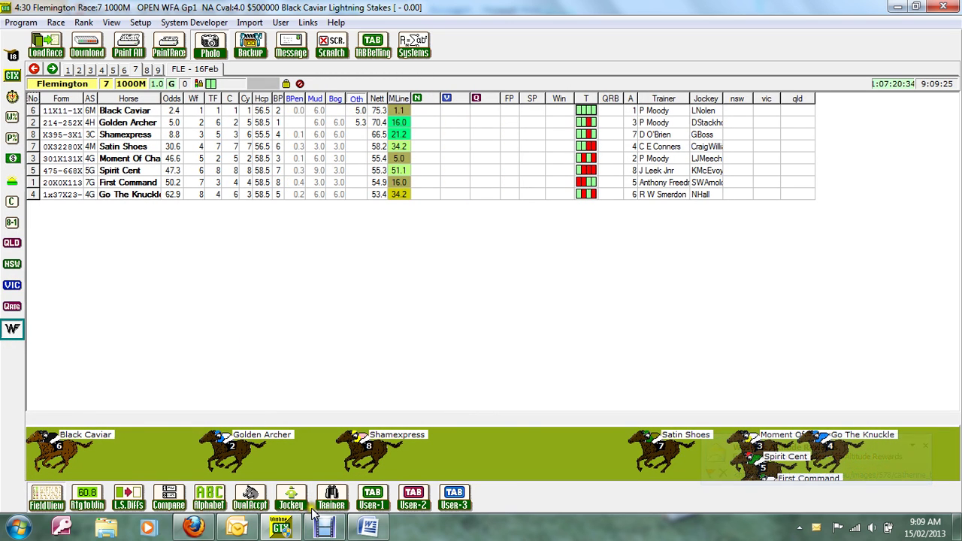
Step: Select Black Caviar, Golden Archer and Shamexpress in the field, then switch to Debut Video Capture
left_click(240, 280)
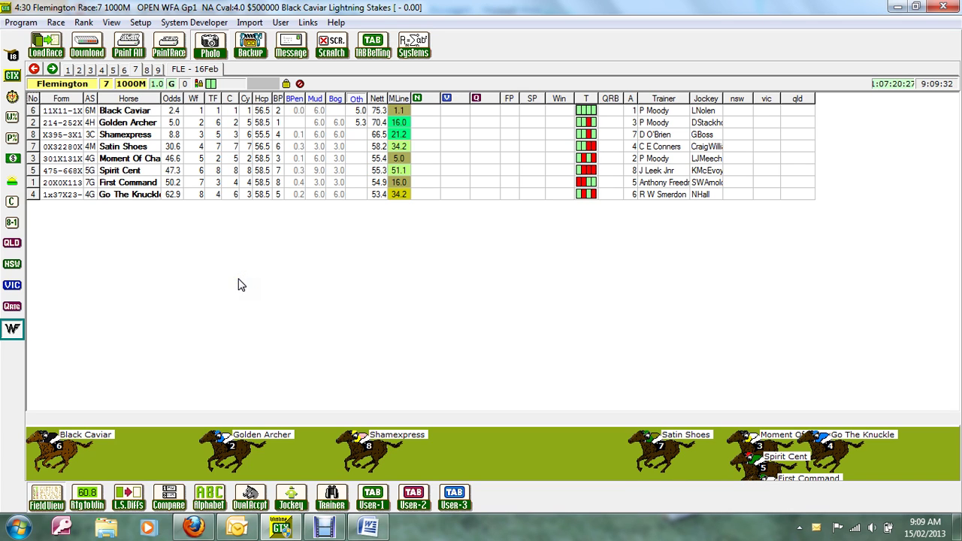
left_click(205, 250)
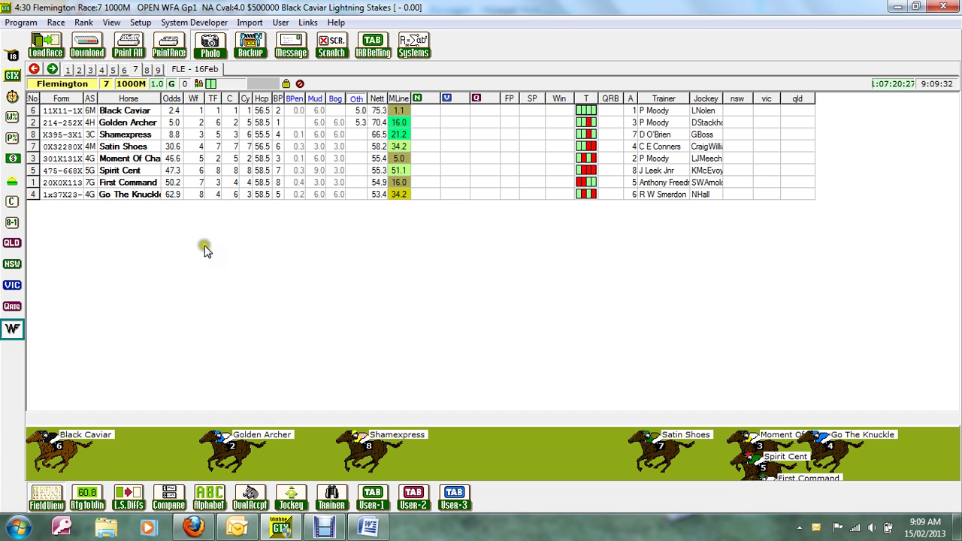
left_click(134, 113)
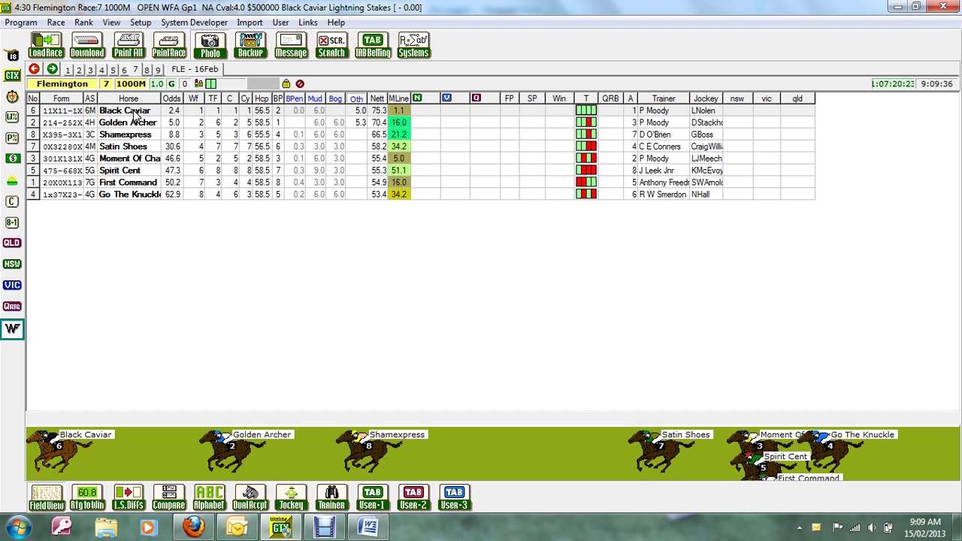
left_click(133, 124)
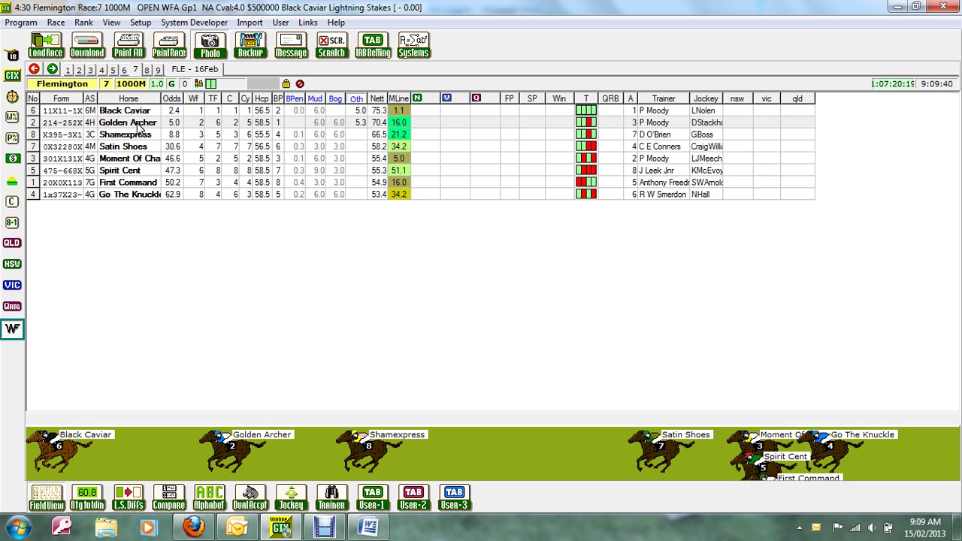
left_click(141, 134)
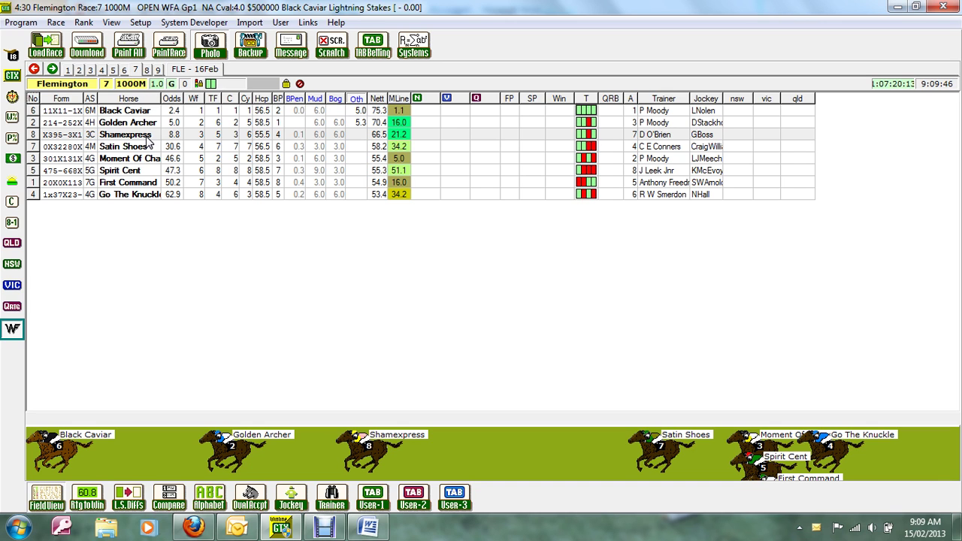
left_click(324, 527)
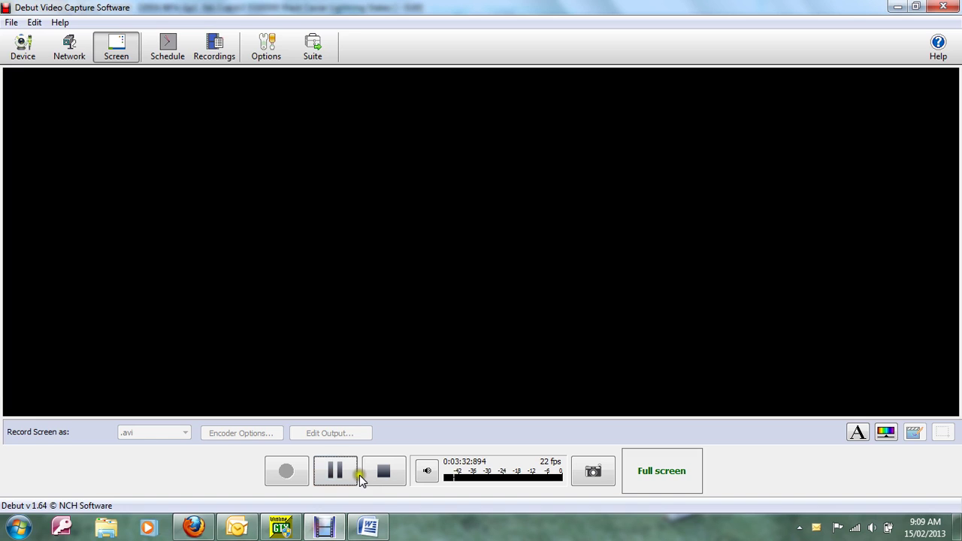